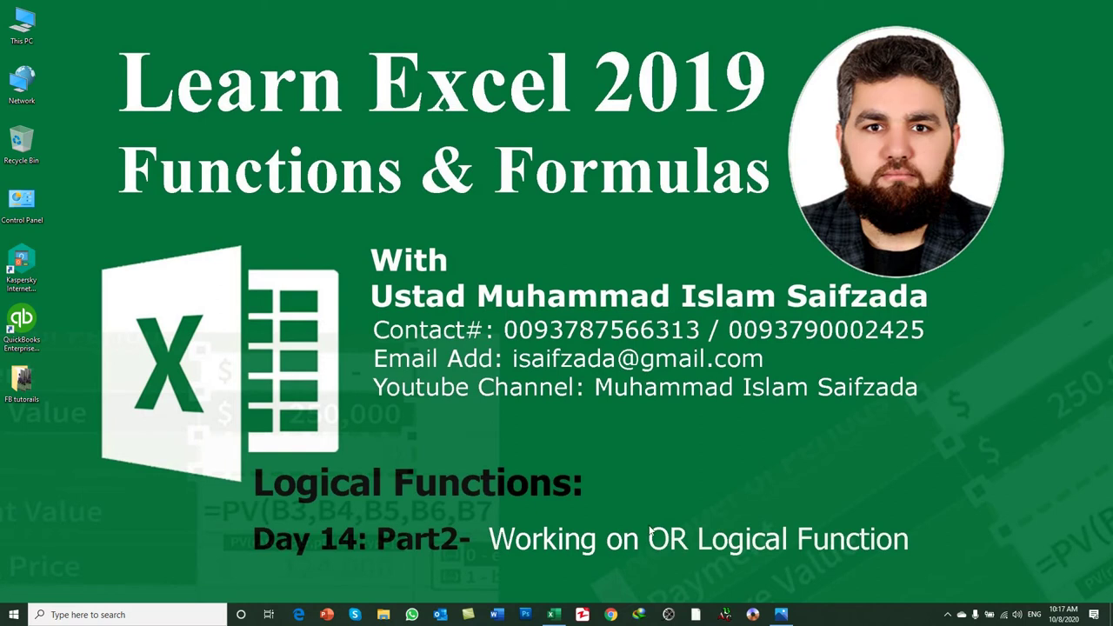
- Highlight 'OR' in the lesson title and display the OR function syntax slide in Photos
drag(651, 527, 689, 554)
click(780, 615)
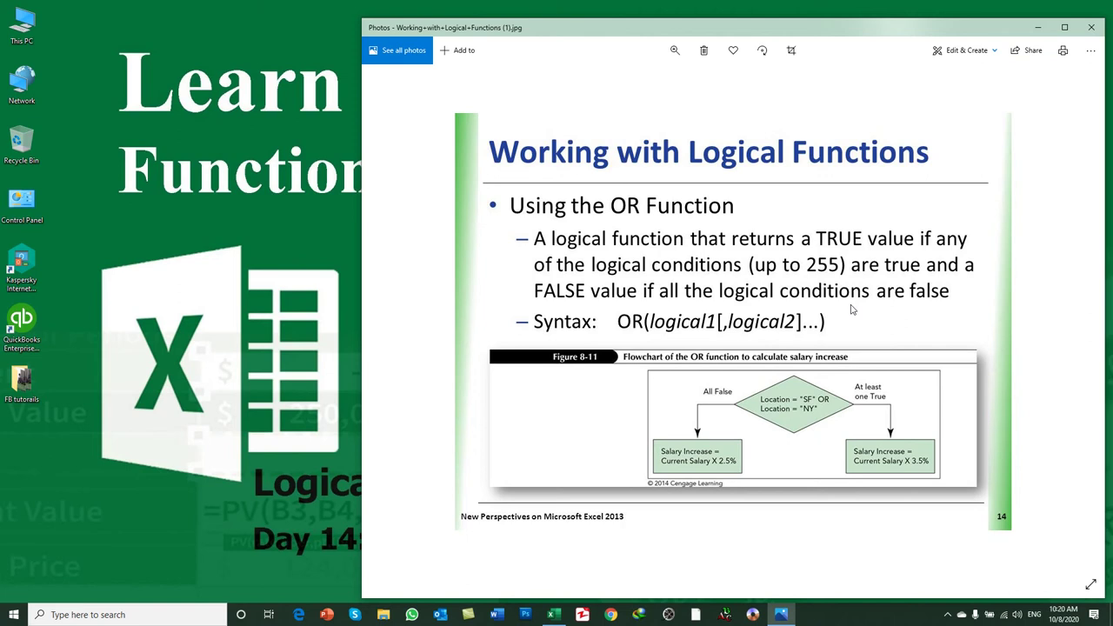
- Minimize the OR slide and return to the asad (1) workbook in Excel
click(782, 610)
click(555, 616)
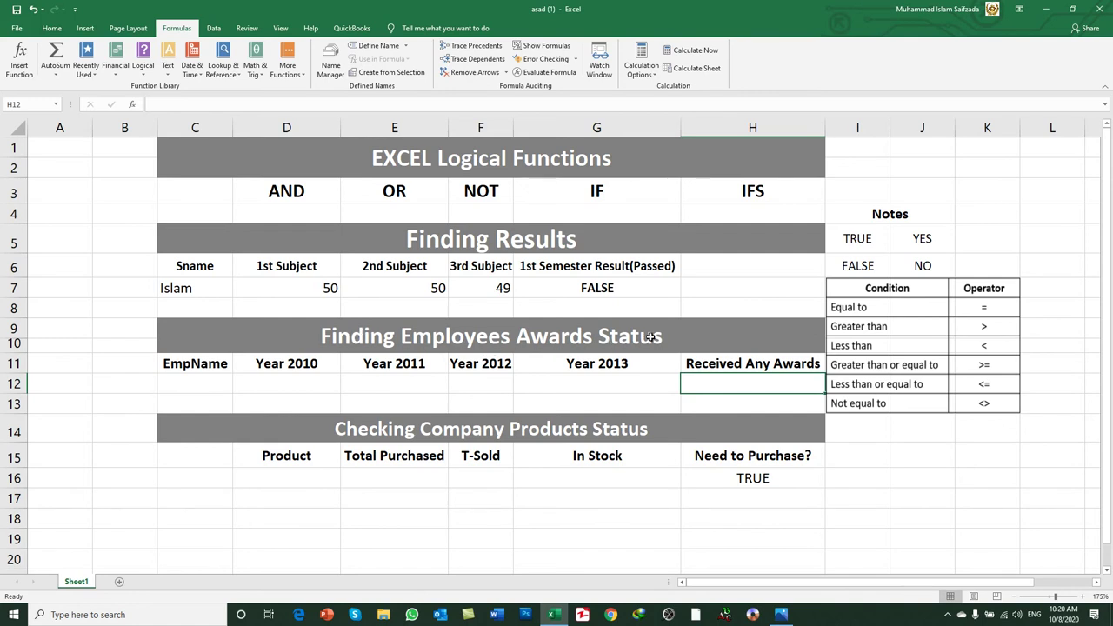
- Enter the first employee's name in C12 with NO, NO, YES, NO for 2010–2013
click(188, 383)
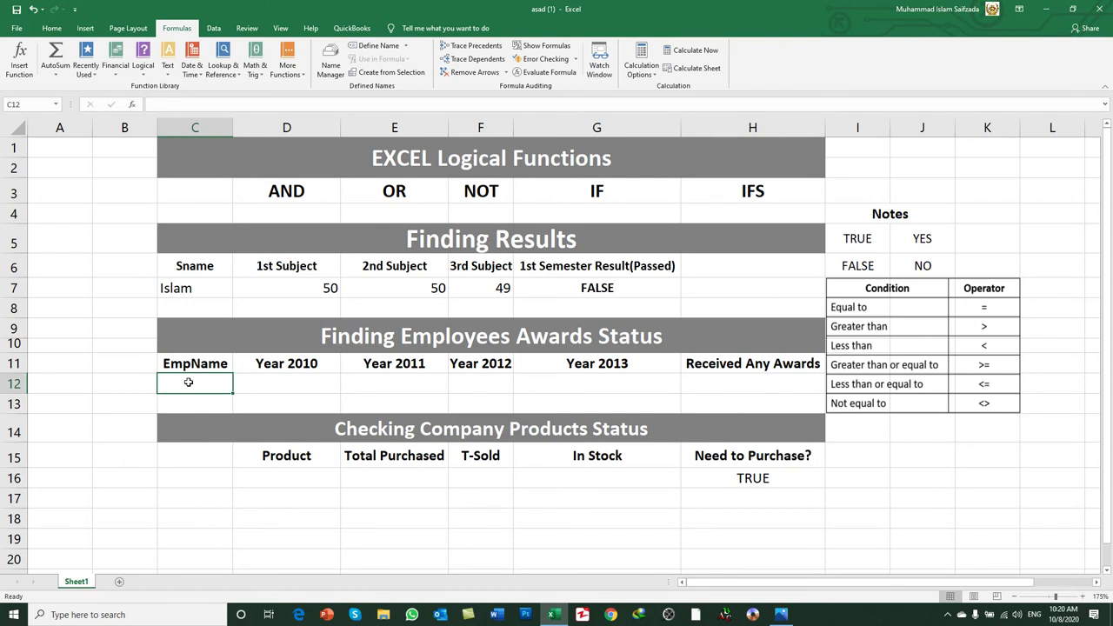
text(Omid)
key(Tab)
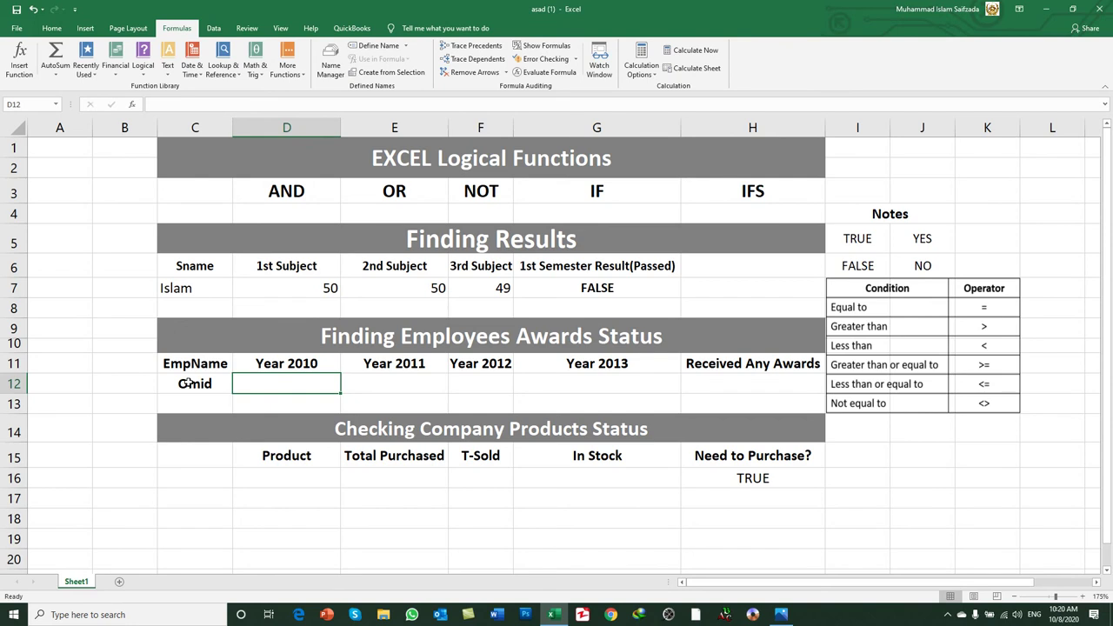
text(Y)
key(BackSpace)
key(BackSpace)
text(NO)
key(Tab)
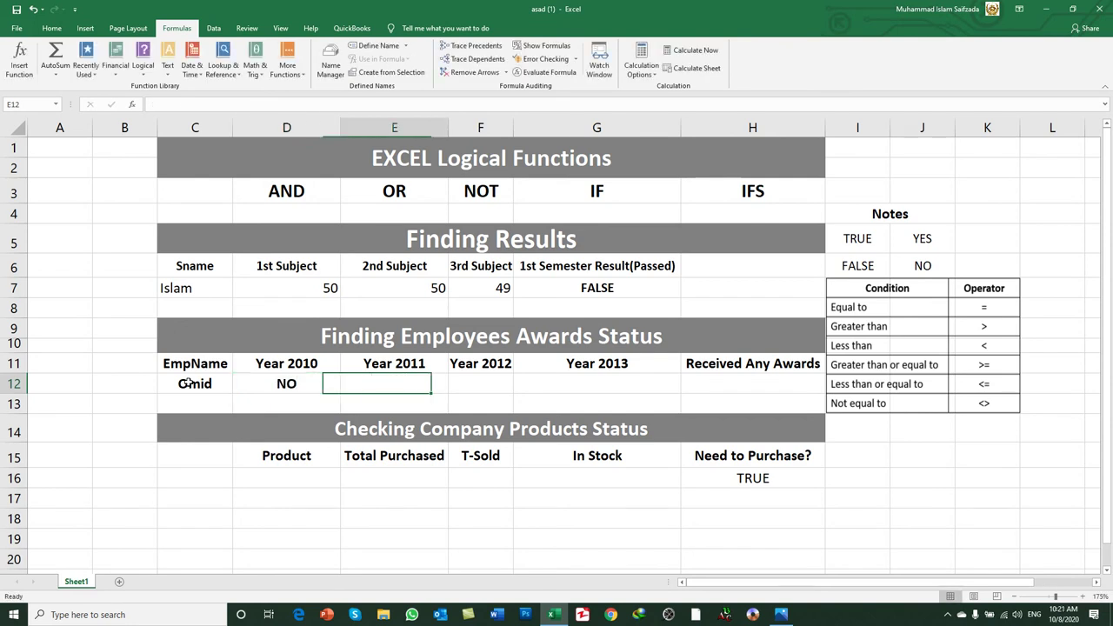
text(NO)
key(Tab)
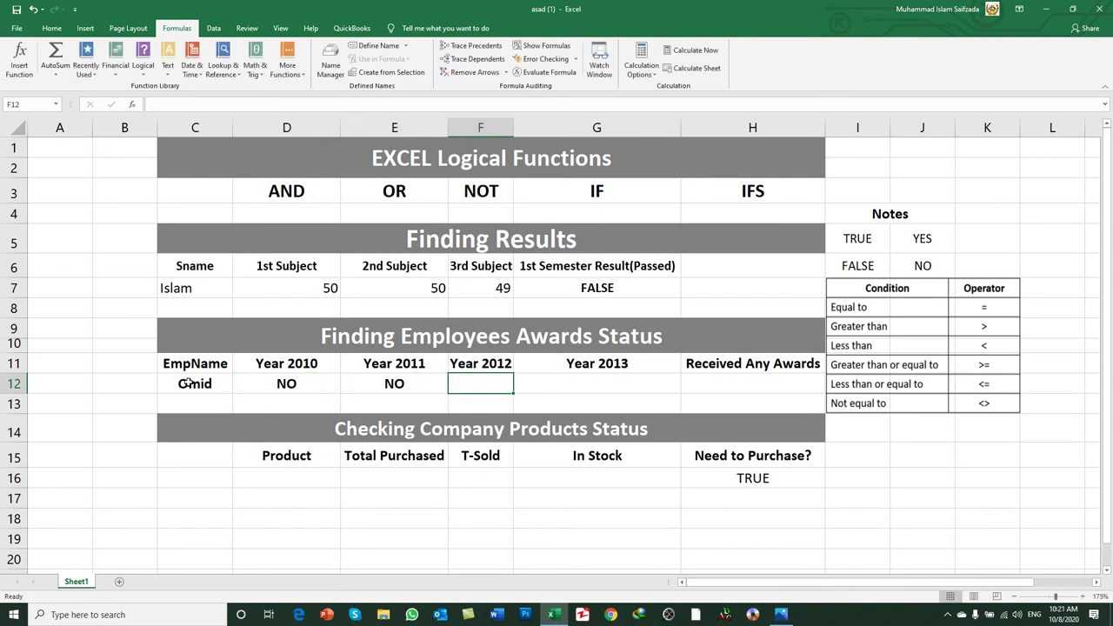
text(YES)
key(Tab)
text(NO)
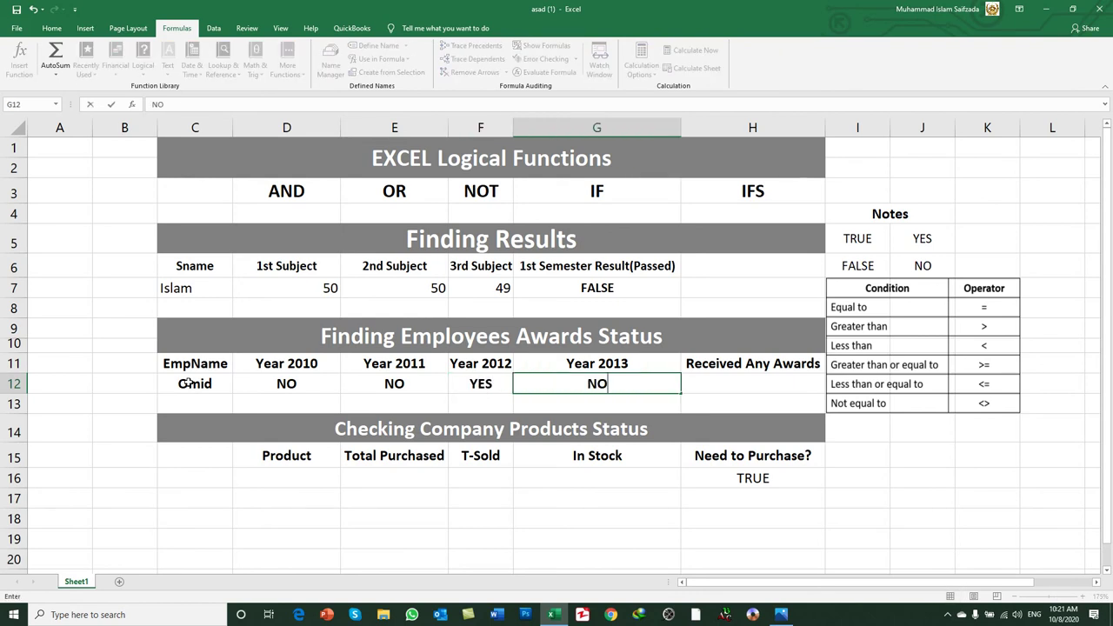
key(Return)
- Enter the second employee's name in row 13 with NO for every year
key(Left)
key(Left)
key(Right)
key(Right)
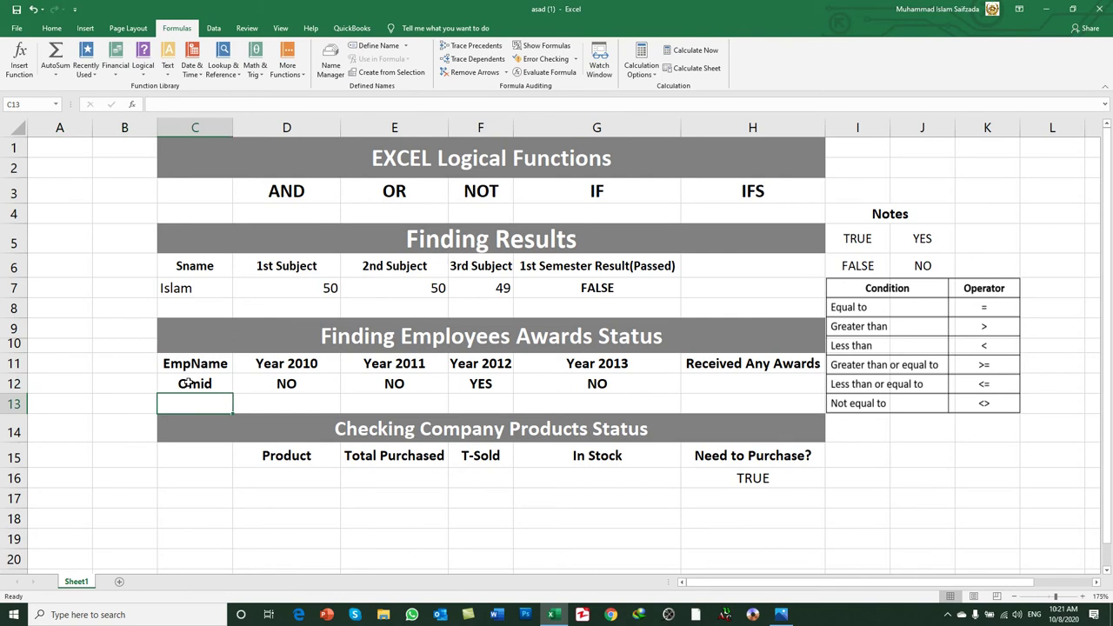
text(Salam)
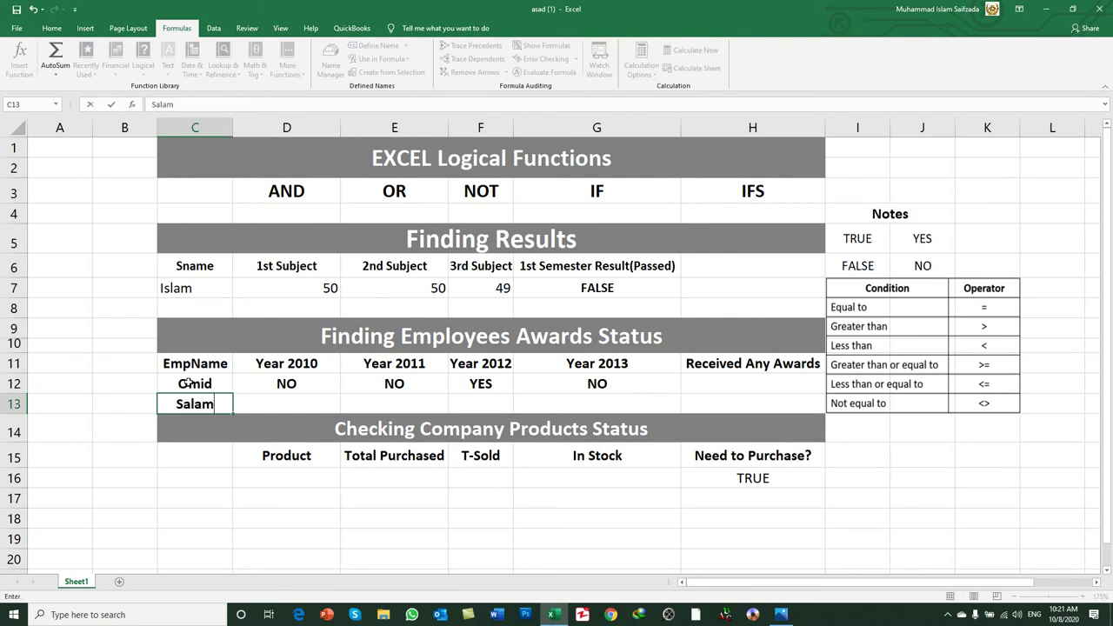
key(Tab)
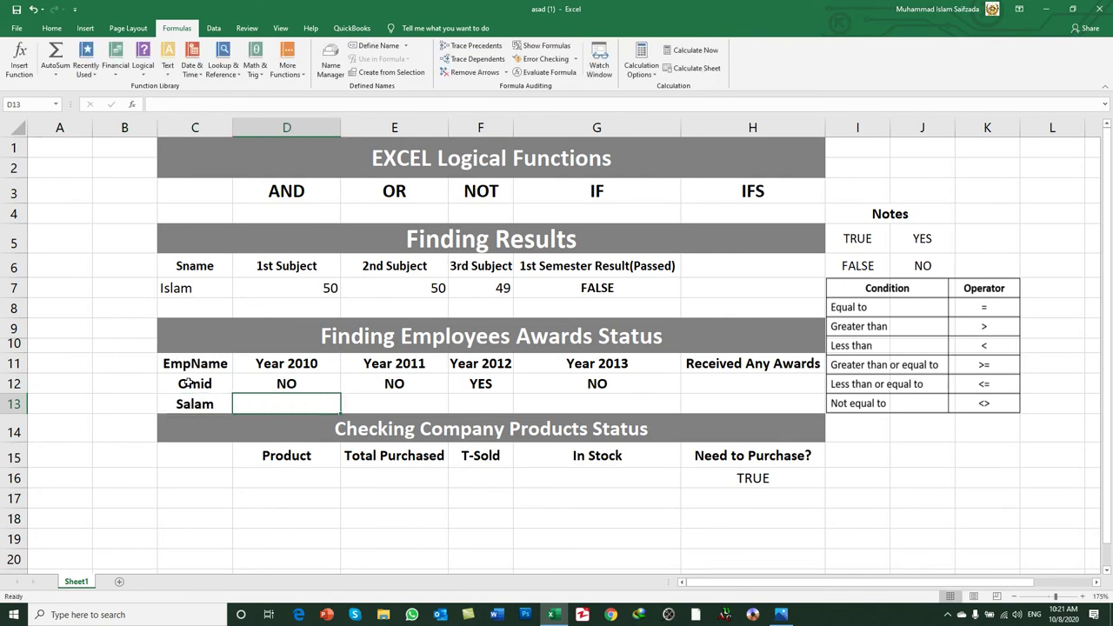
text(NO)
key(Tab)
text(NO)
key(Tab)
text(N)
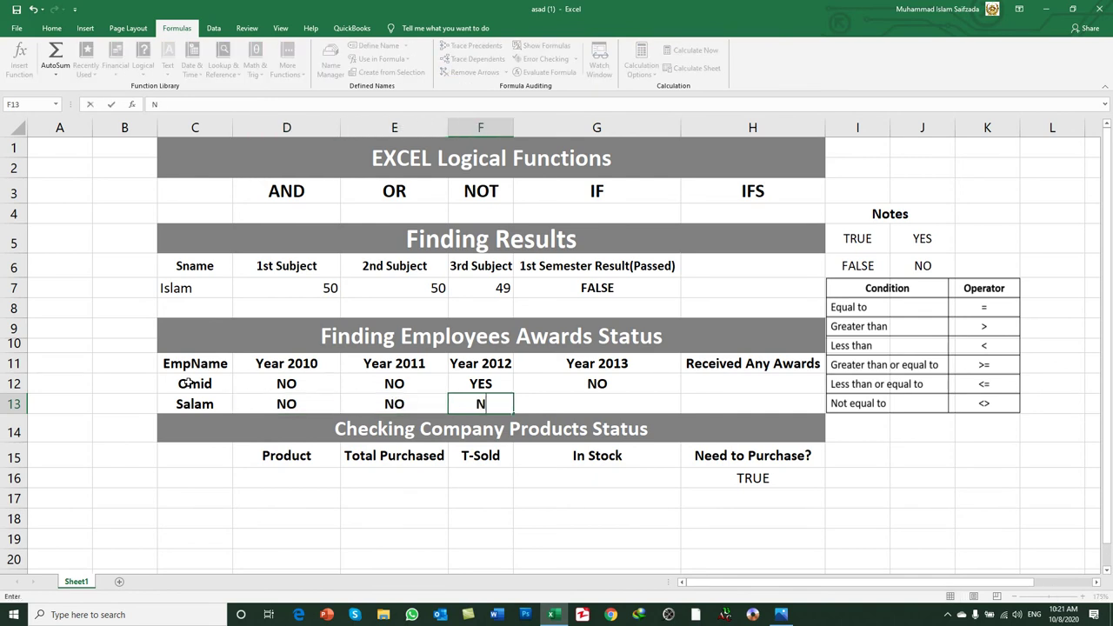
text(O)
key(Tab)
text(NO)
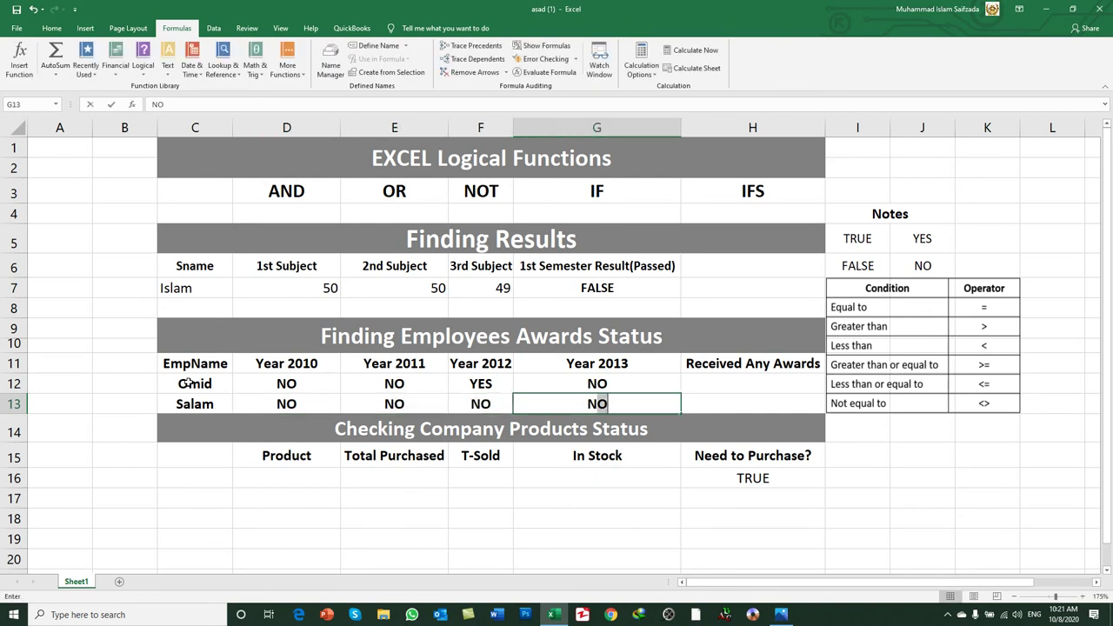
key(Tab)
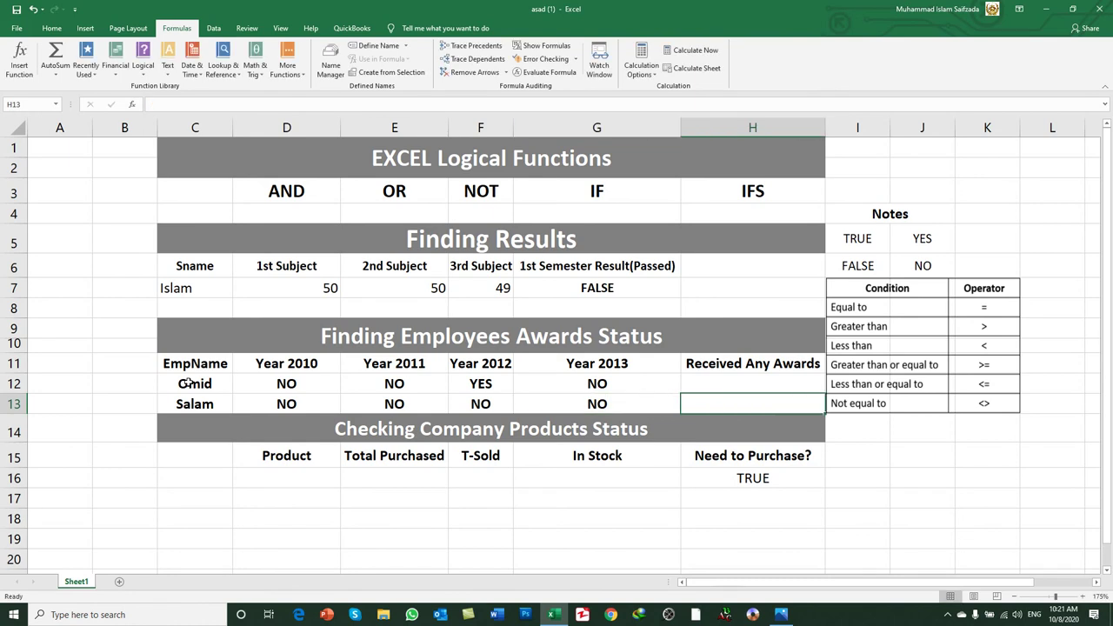
key(Up)
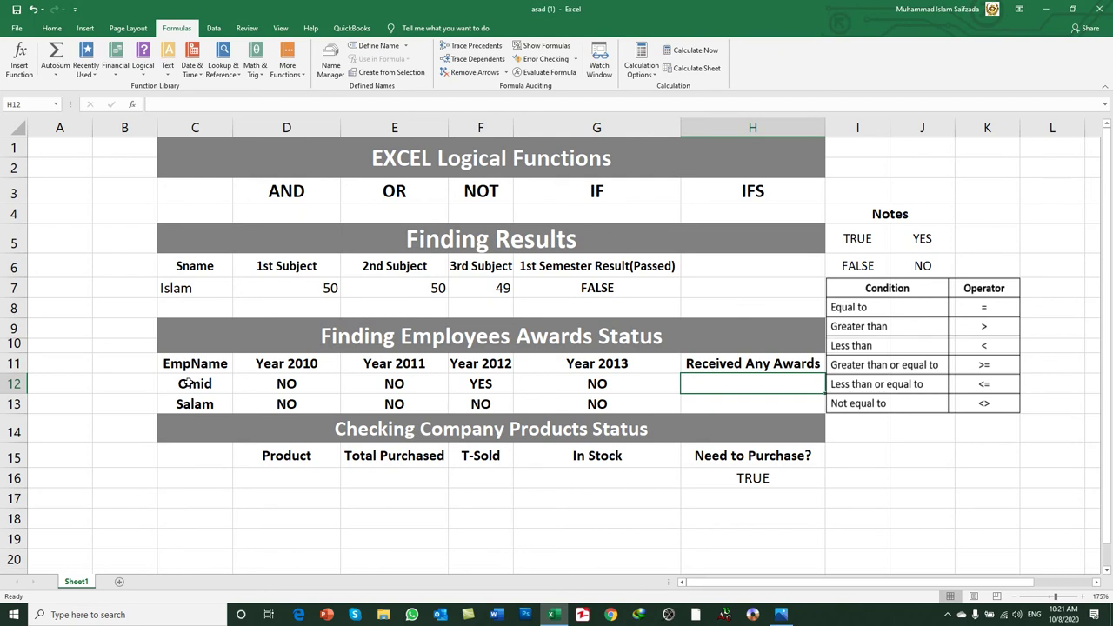
- Enter =OR(D12="YES",…,G12="YES") in H12, returning TRUE for the first employee
text(=or)
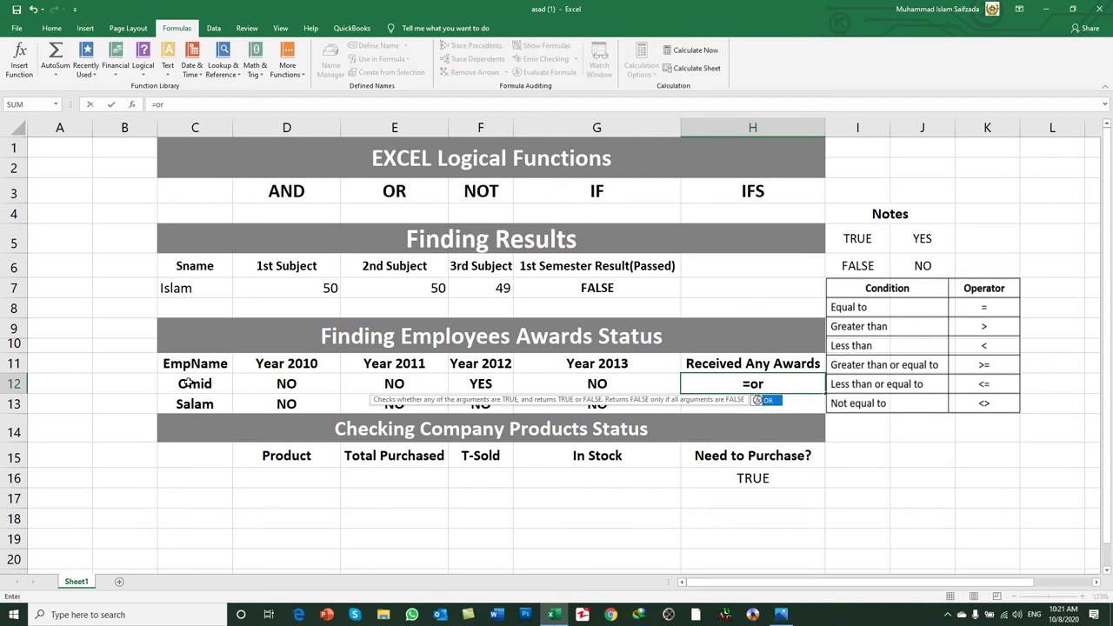
text(()
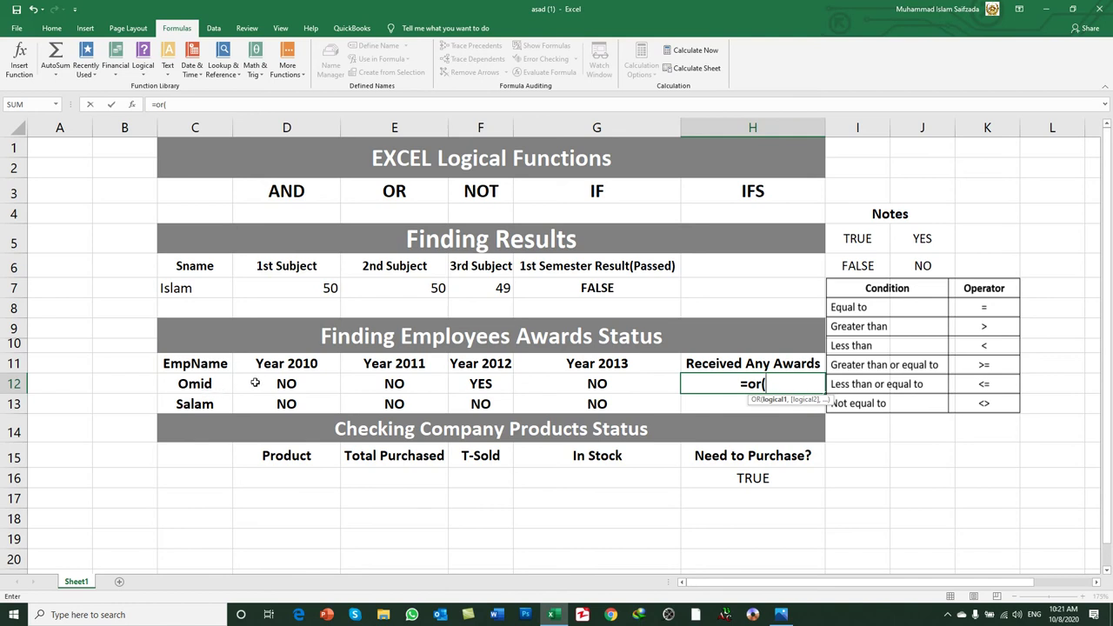
click(255, 382)
text(="YES")
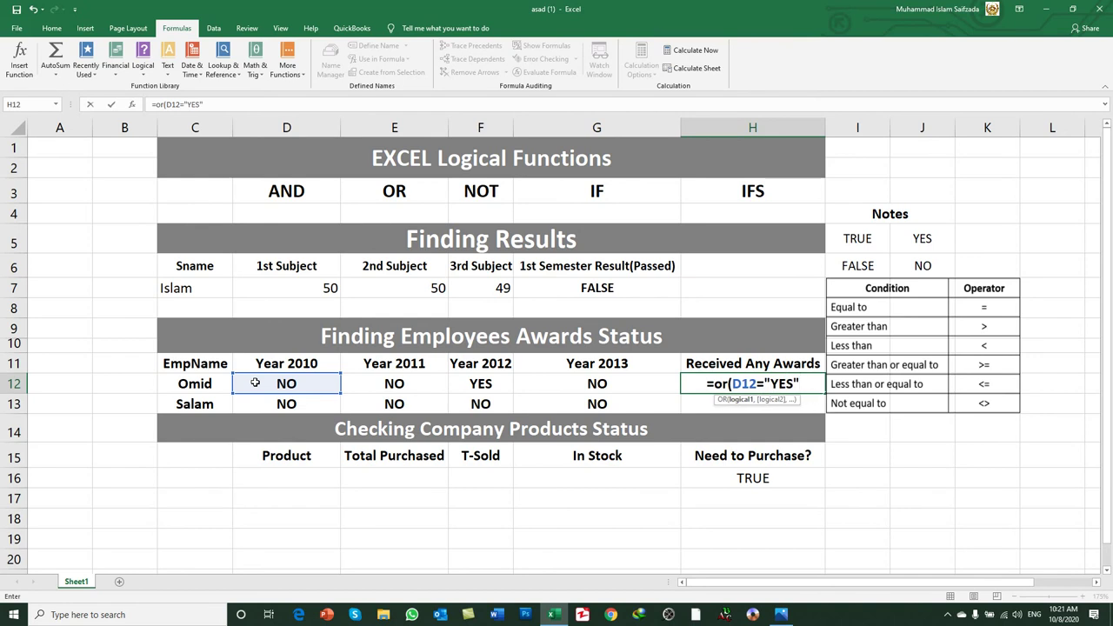
text(,)
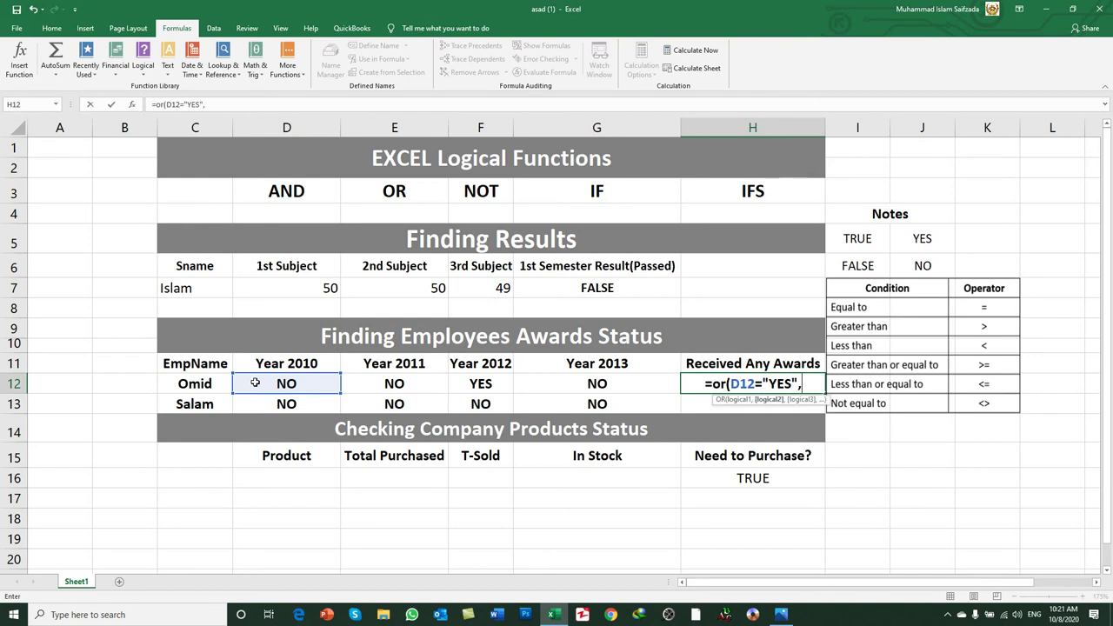
click(394, 383)
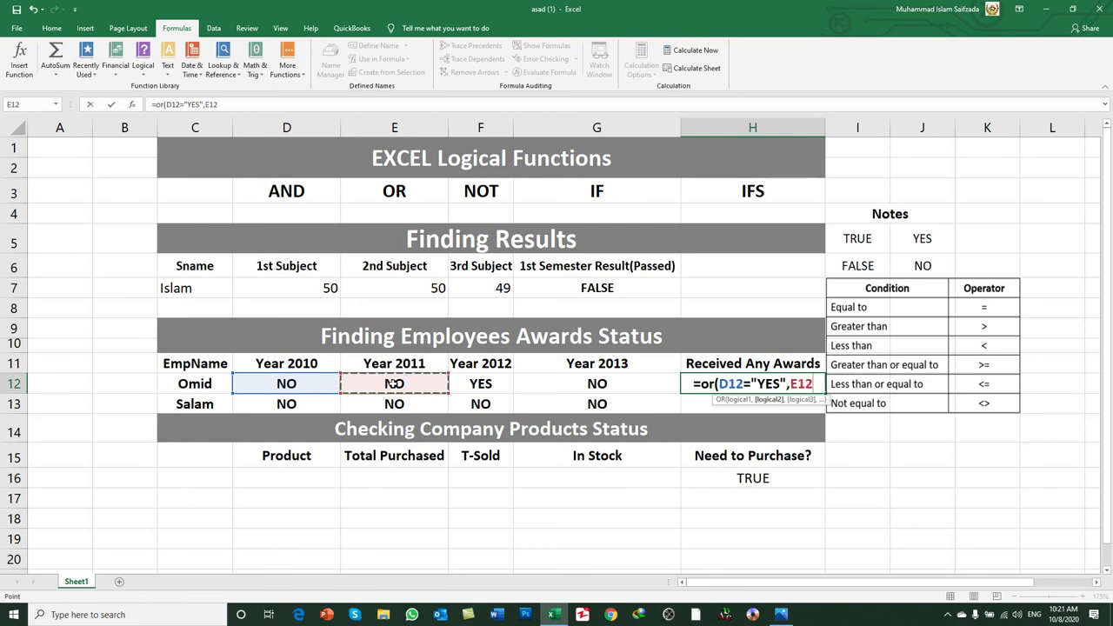
text(="YES",)
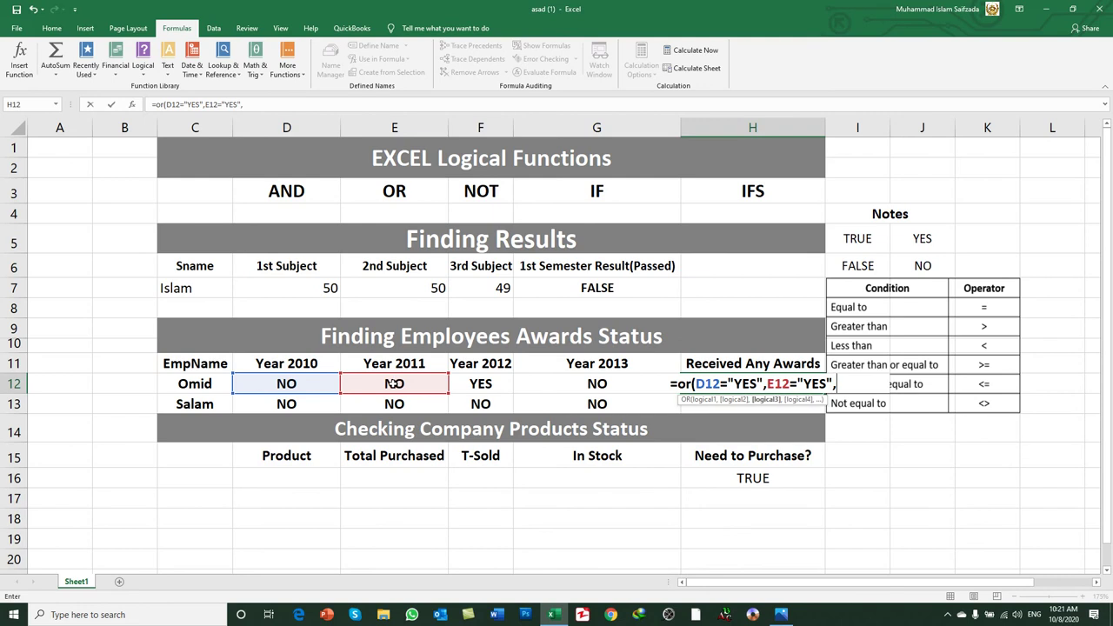
click(470, 384)
text(="YES",)
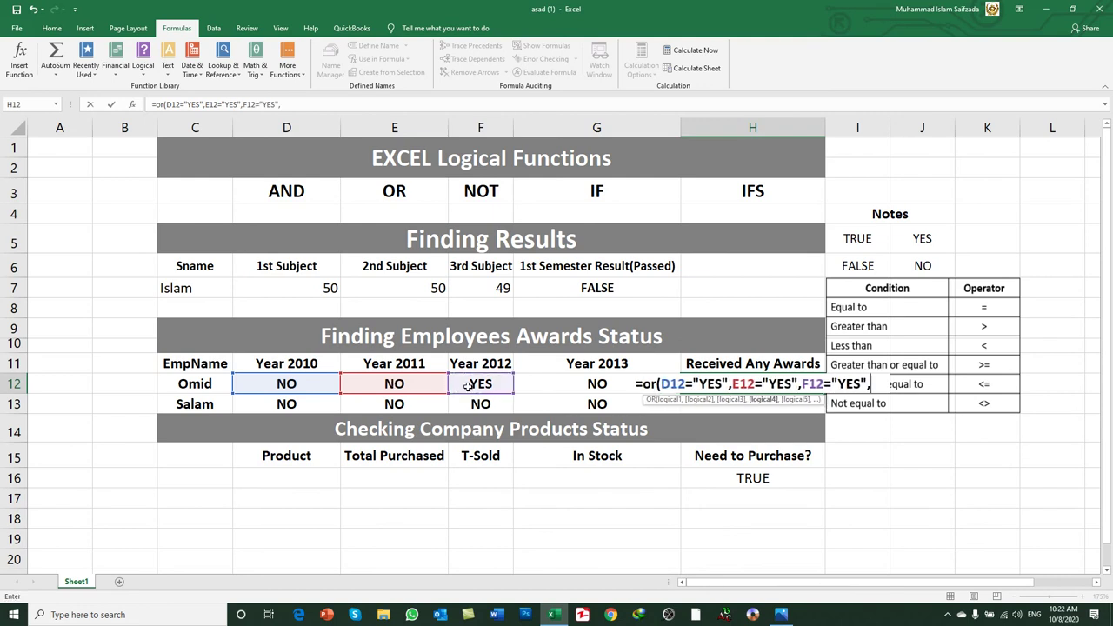
click(585, 385)
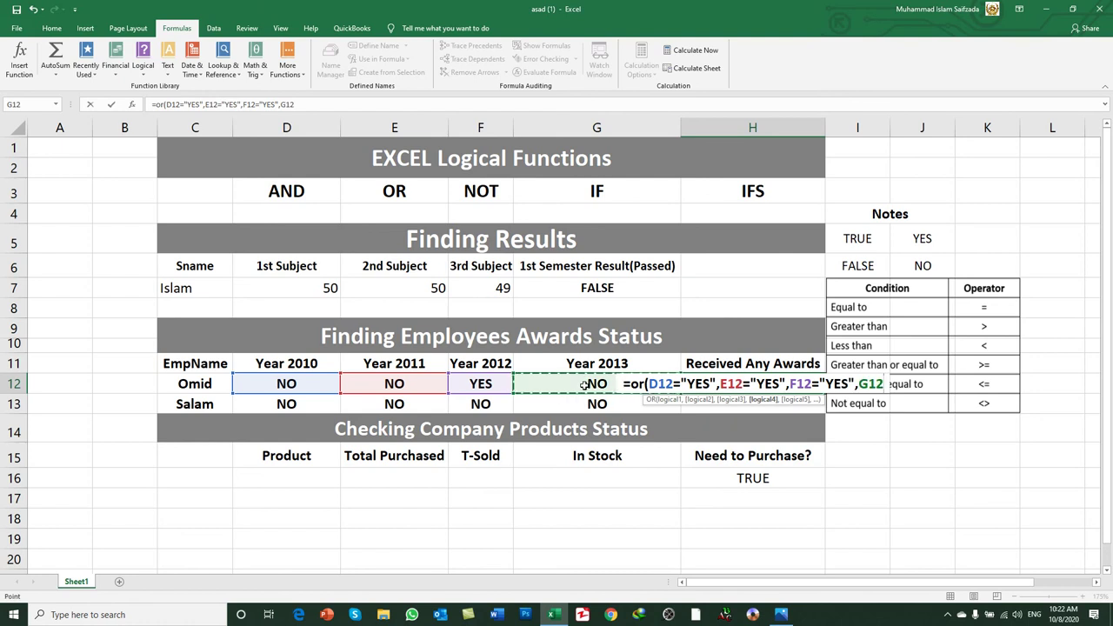
text(="YES"))
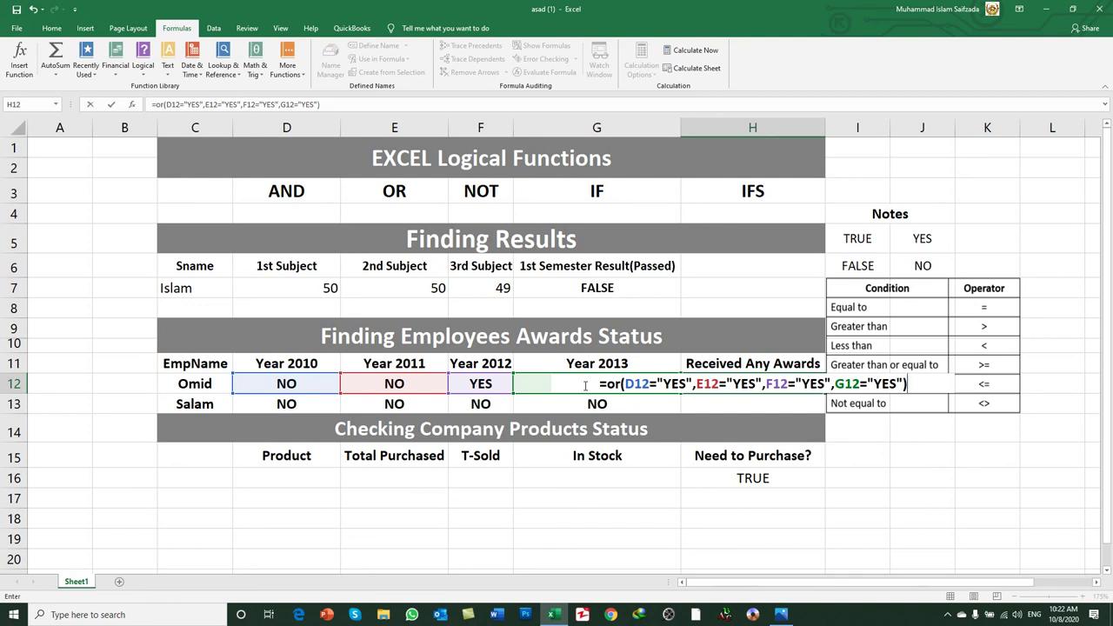
key(ctrl+Return)
key(Return)
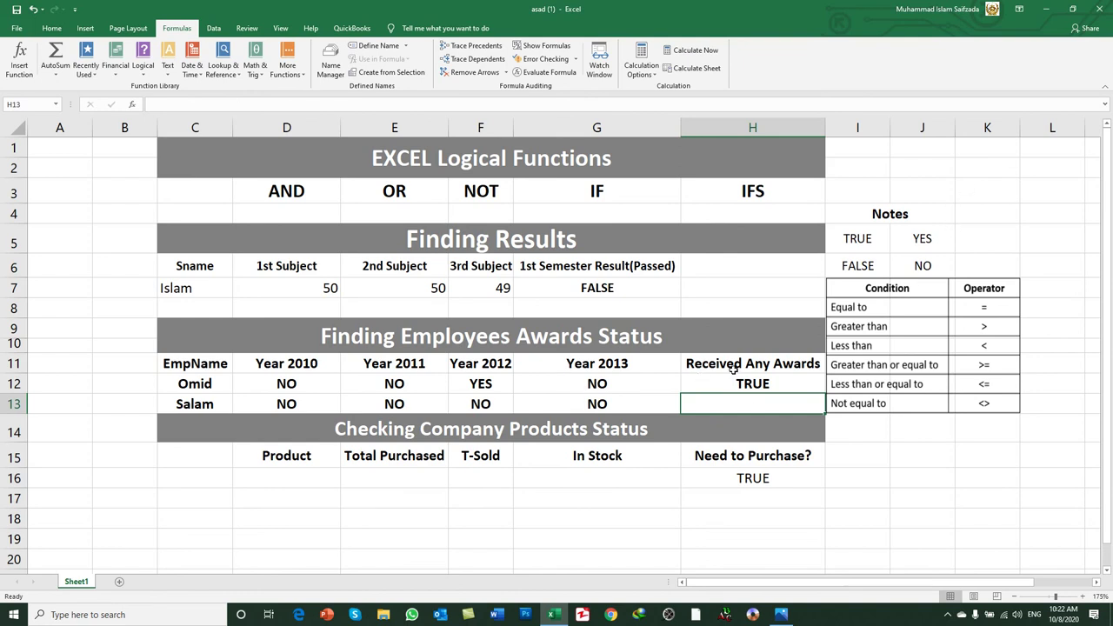
- Fill the H12 OR formula down into H13 with Ctrl+D, giving FALSE
click(768, 387)
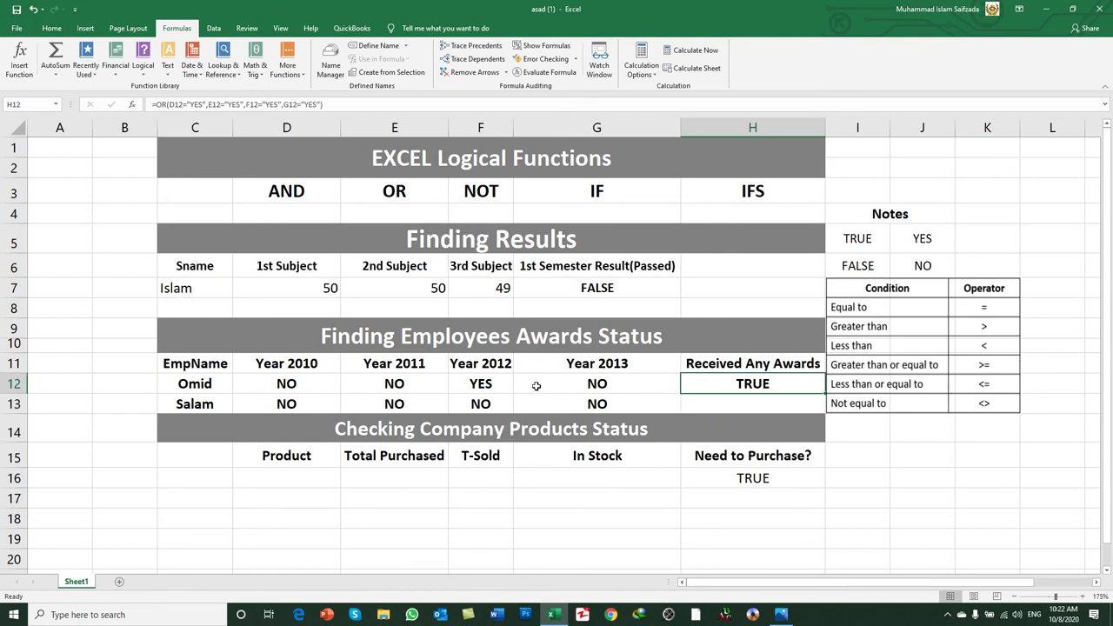
click(483, 386)
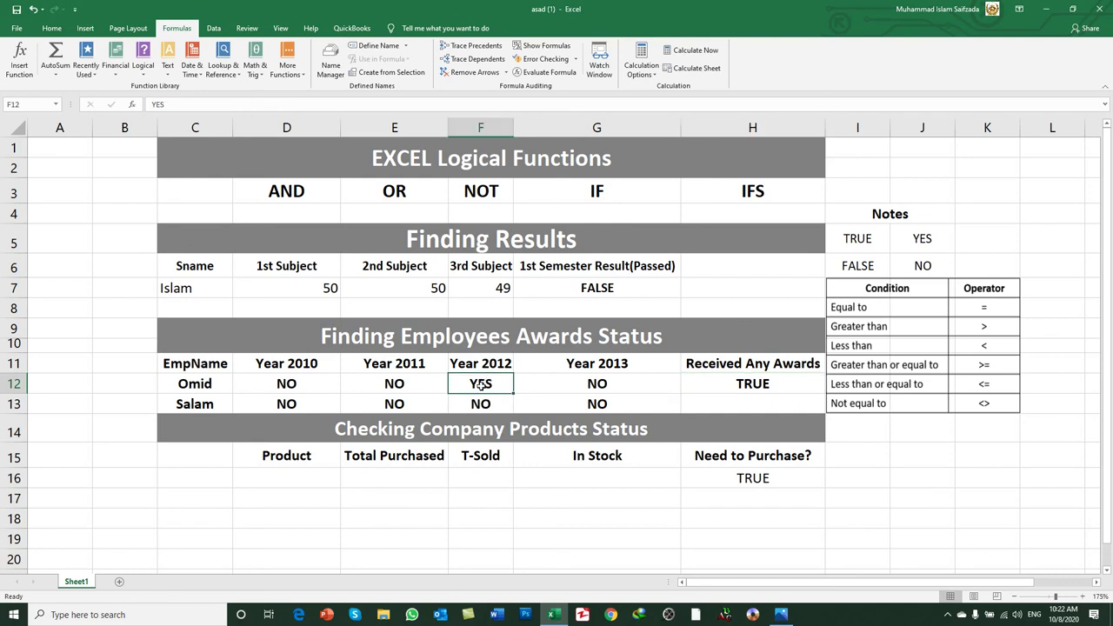
click(783, 380)
drag(782, 380, 783, 401)
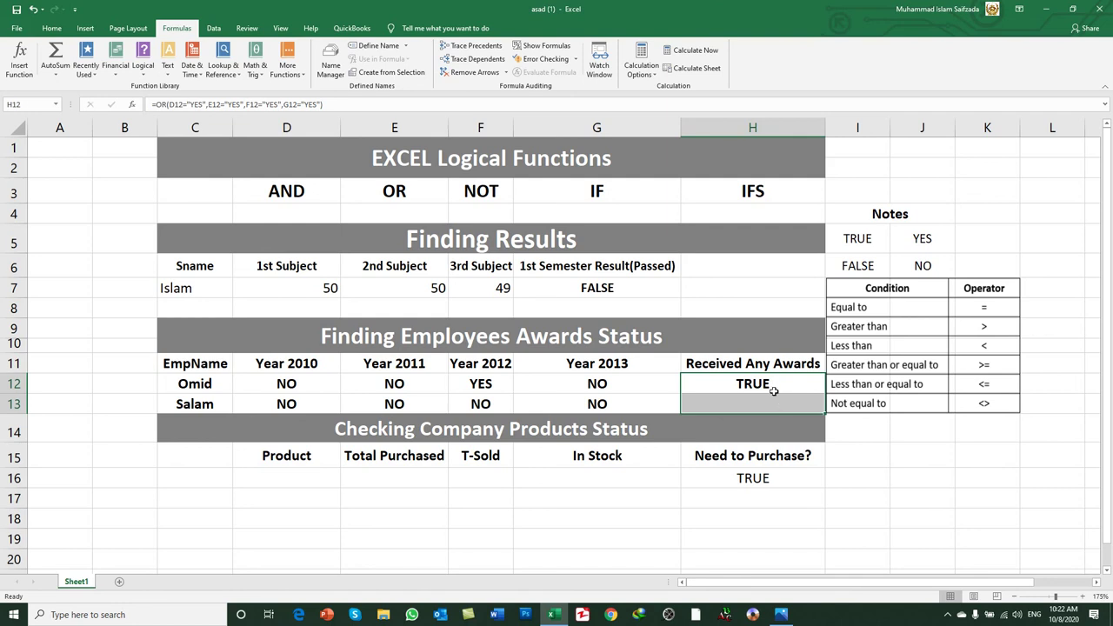
key(ctrl+d)
click(767, 404)
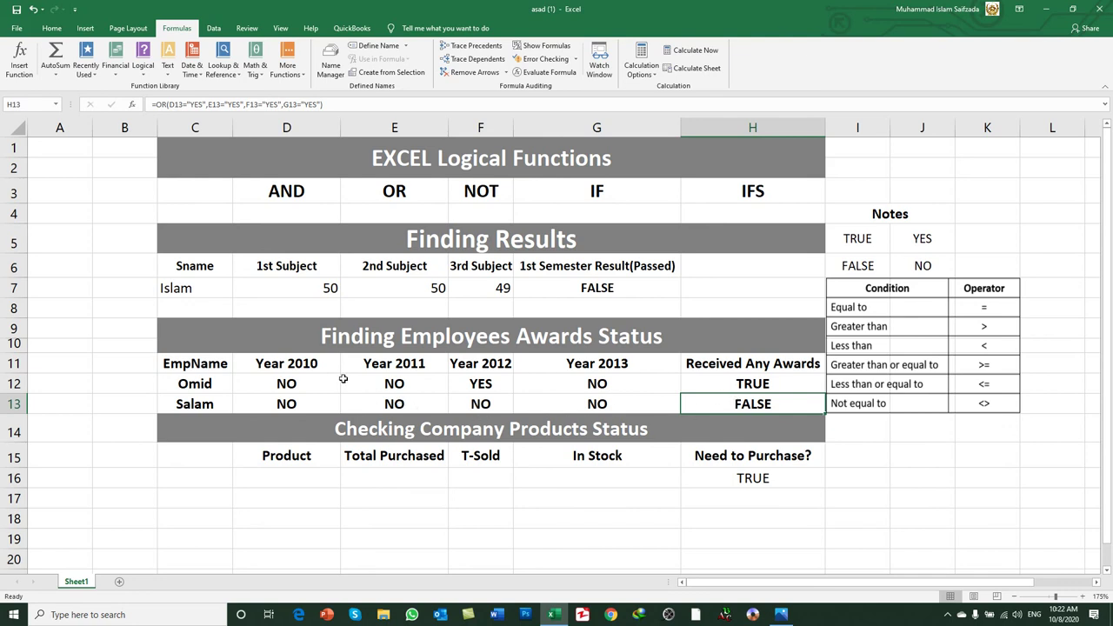
- Try YES in D13, select D13:G13, then set D13 back to NO
click(305, 399)
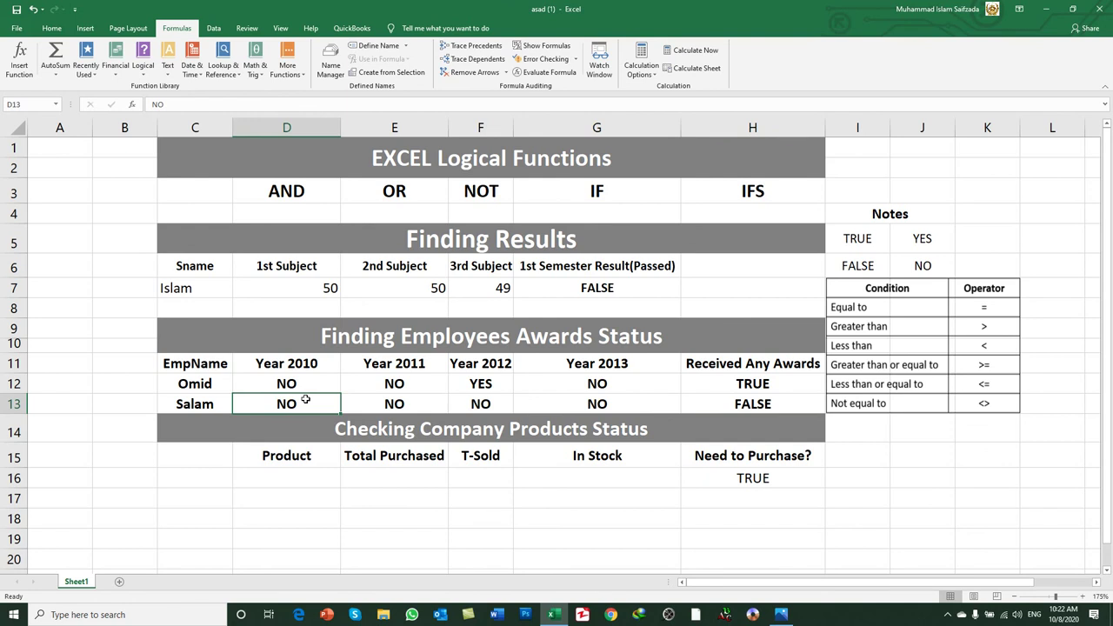
text(YES)
key(Return)
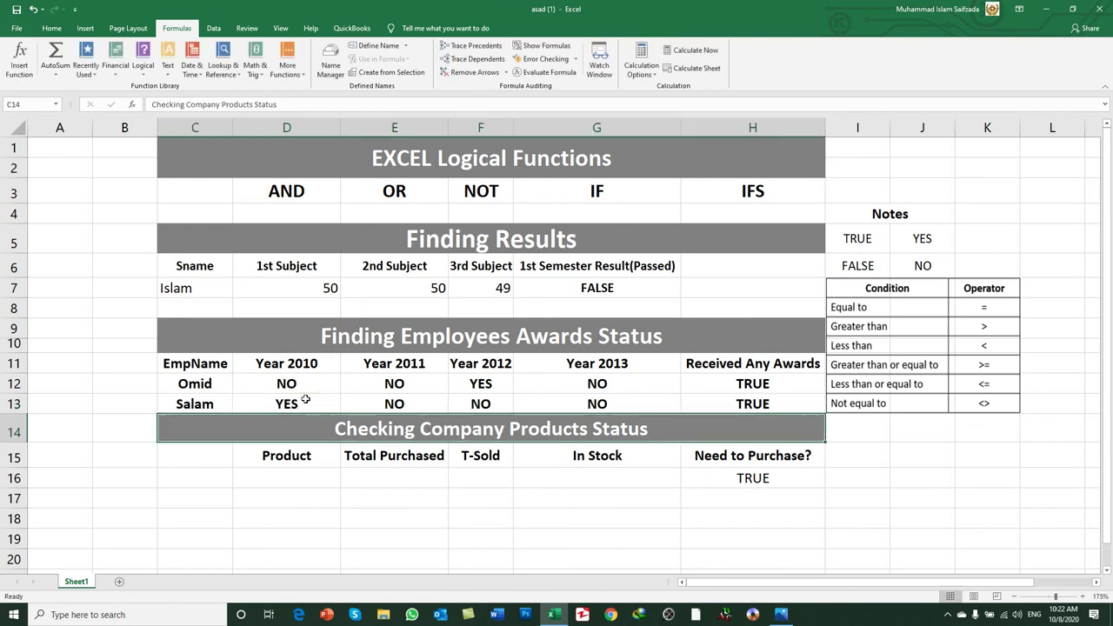
click(306, 398)
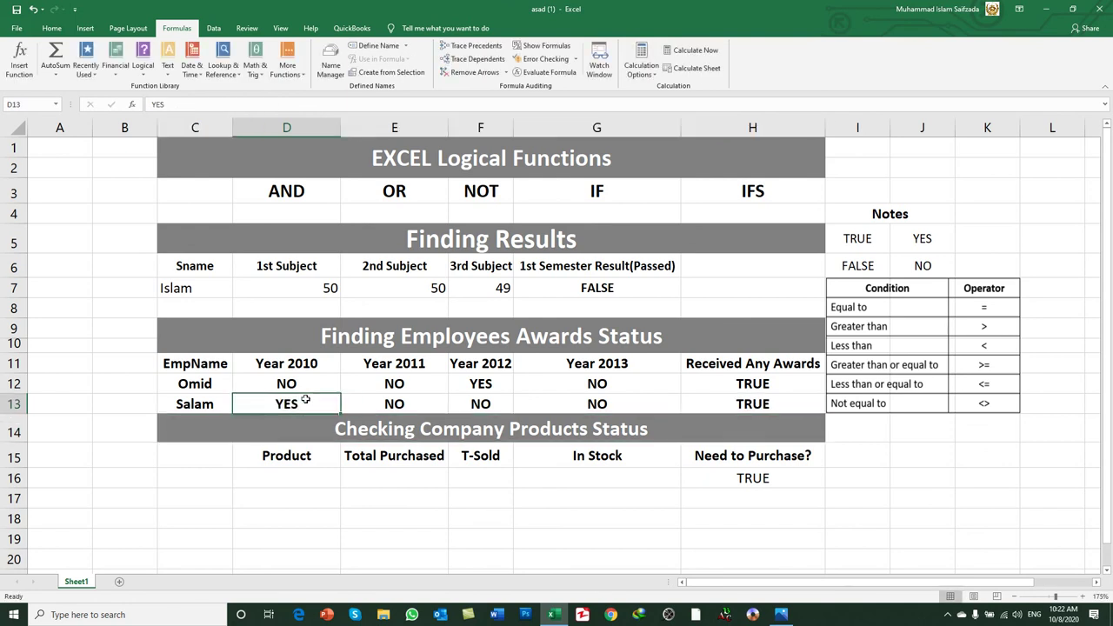
key(shift+Right)
key(shift+Left)
key(shift+Right)
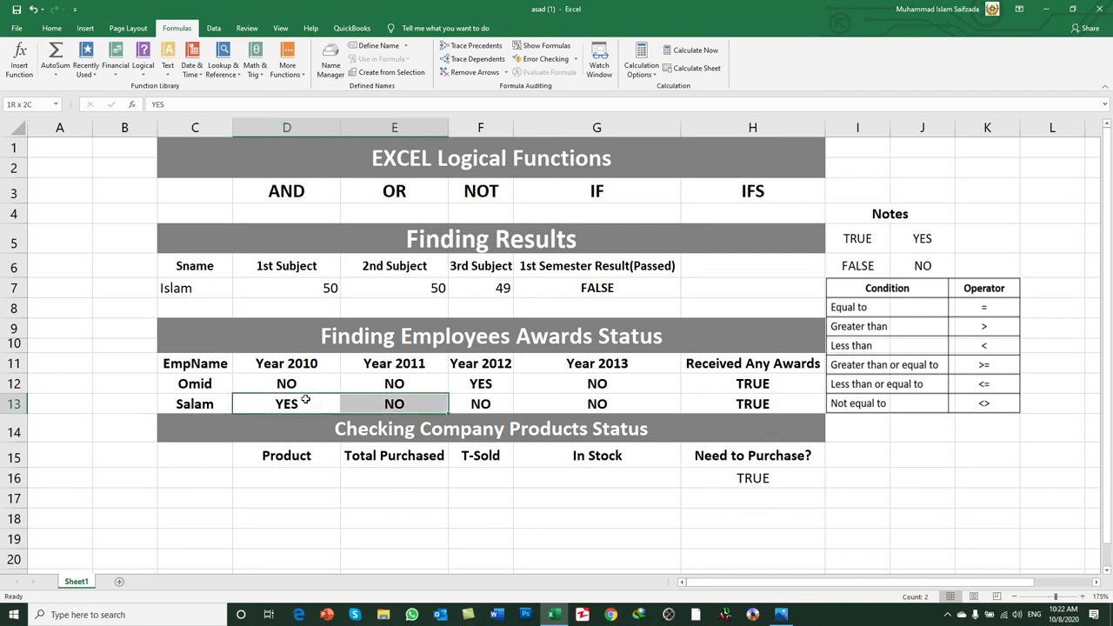
key(shift+Right)
key(shift+Right)
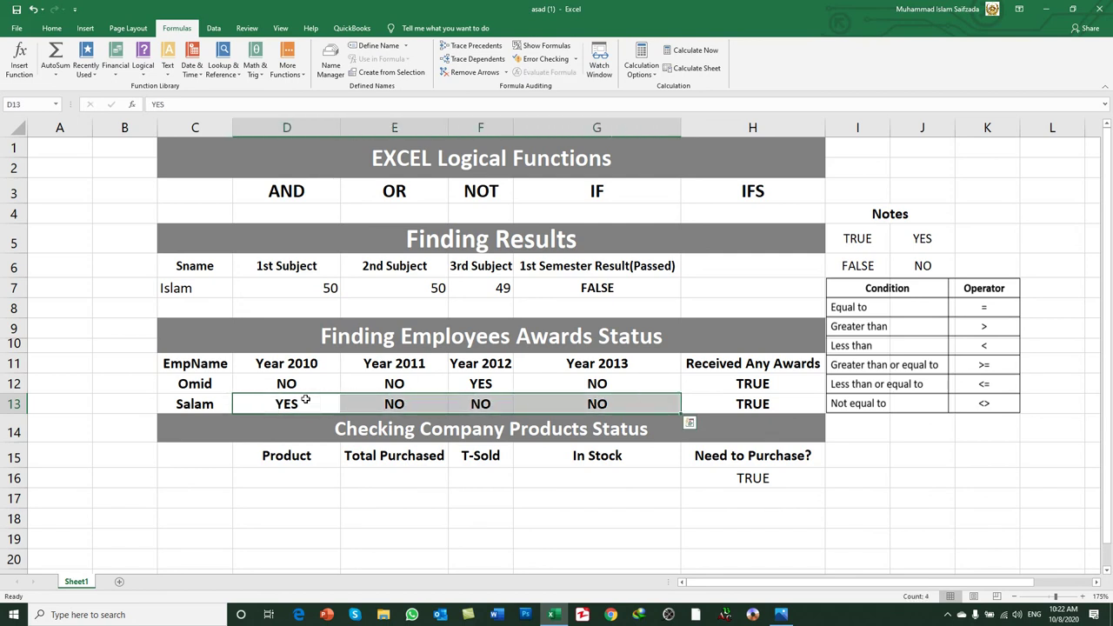
key(Right)
key(Right)
key(Right)
key(Right)
key(Left)
key(Left)
key(Left)
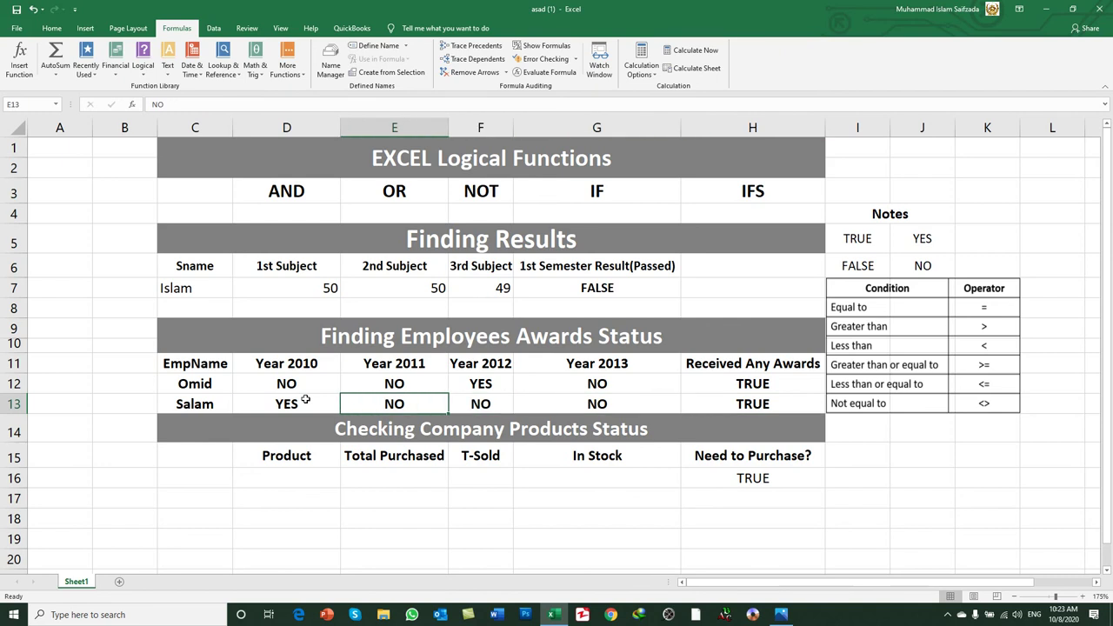
key(Left)
text(NO)
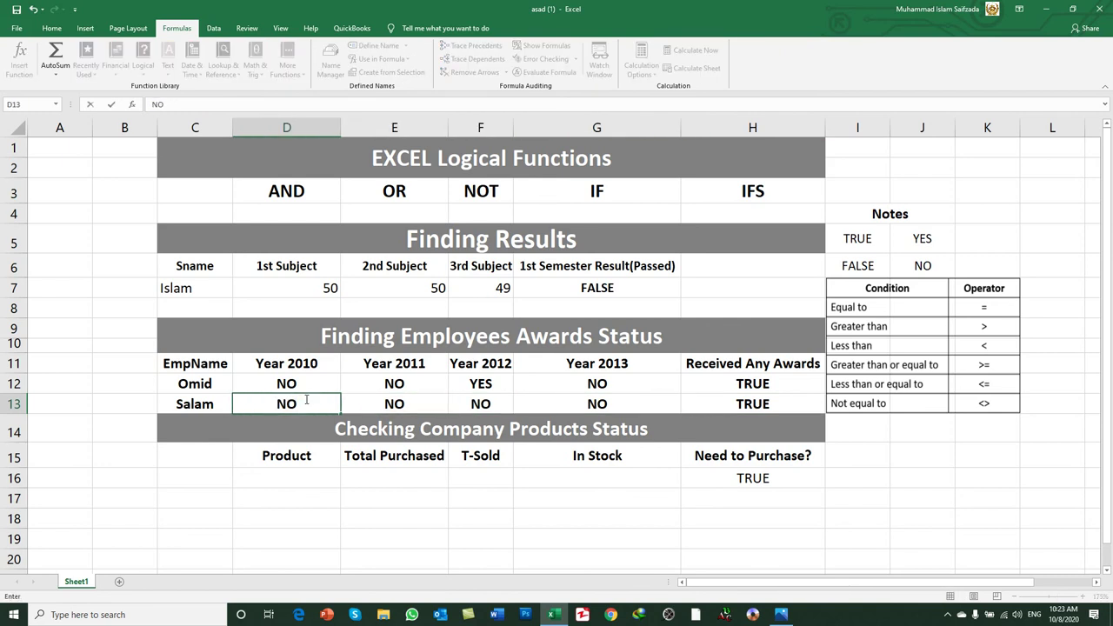
key(Return)
- Enter YES in D13 through G13 so H13 recalculates to TRUE
key(Up)
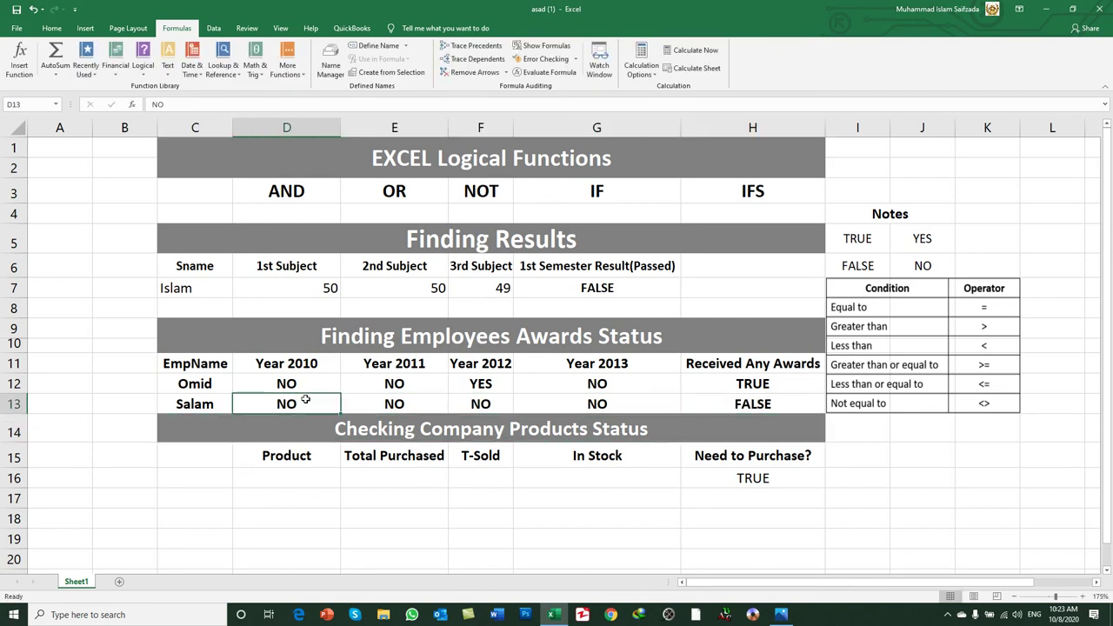
text(YES)
key(Right)
text(YE)
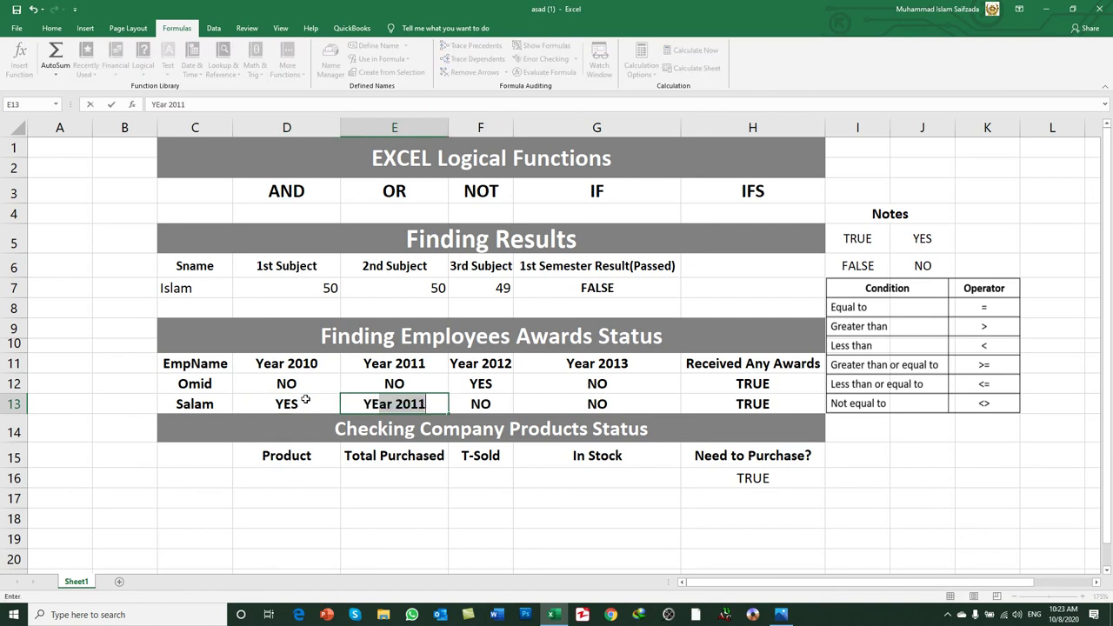
text(S)
key(Right)
text(YES)
key(Right)
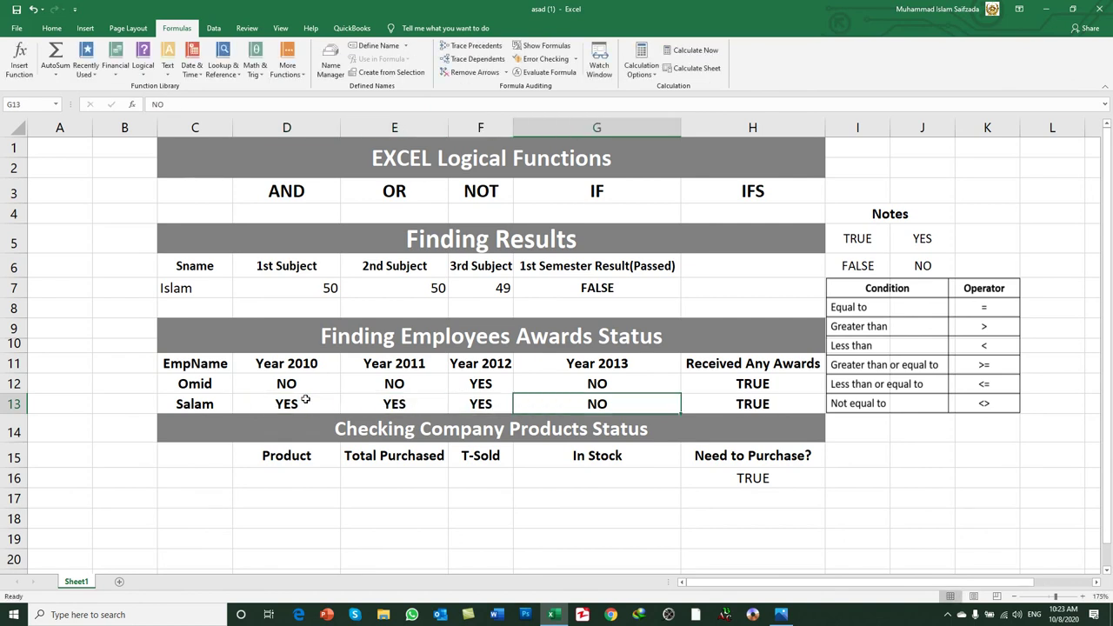
text(YES)
key(Right)
key(Left)
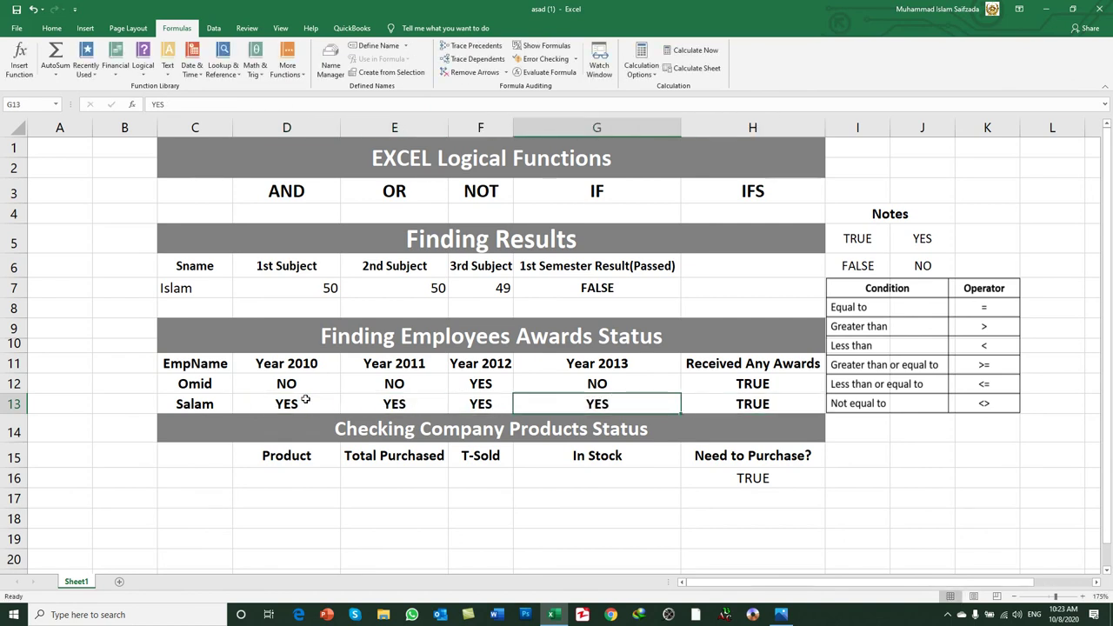